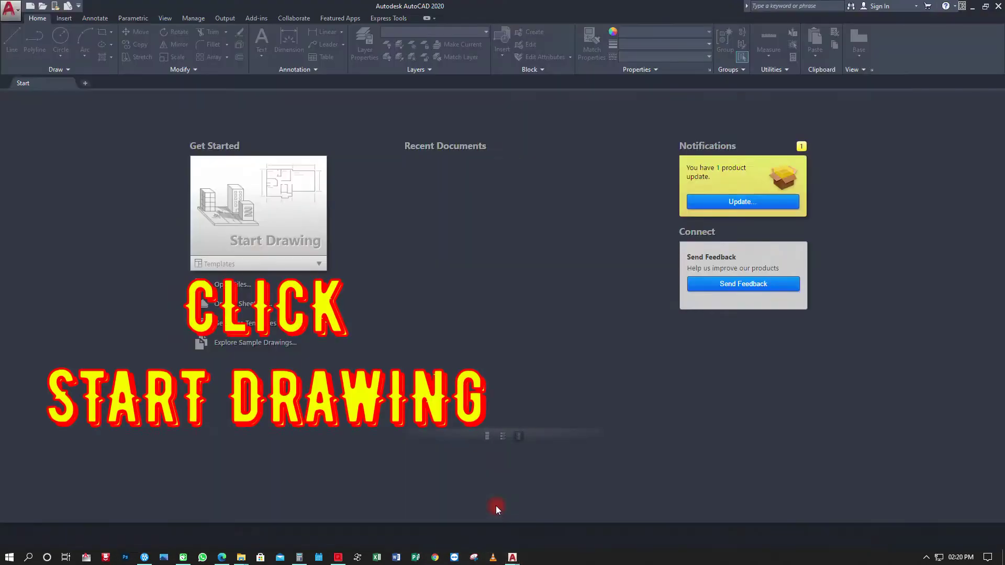
Step: Start blank Drawing1, hide the grid with F7, and show the application menu's file commands
{"action": "left_click", "coordinate": [322, 207]}
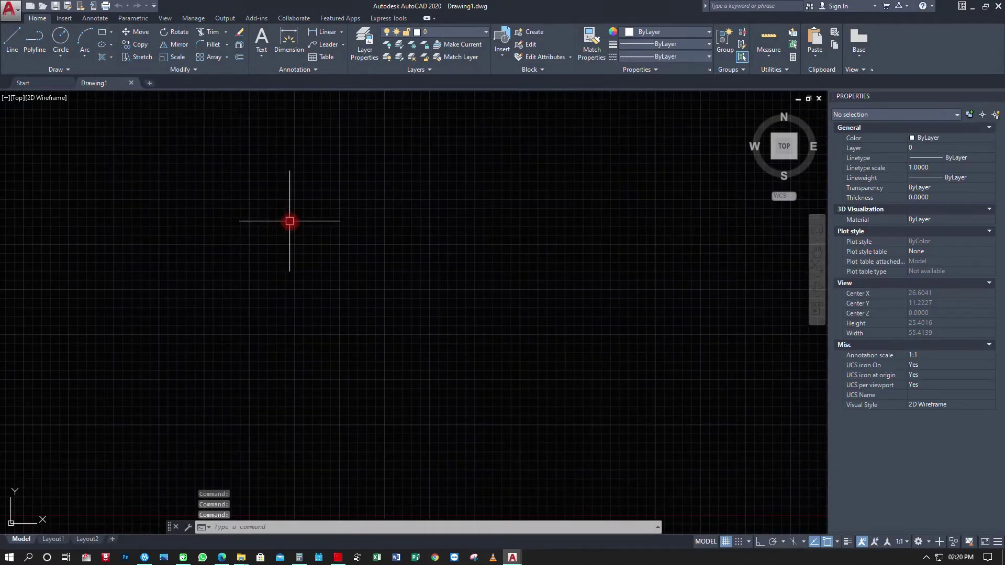
{"action": "key", "text": "F7"}
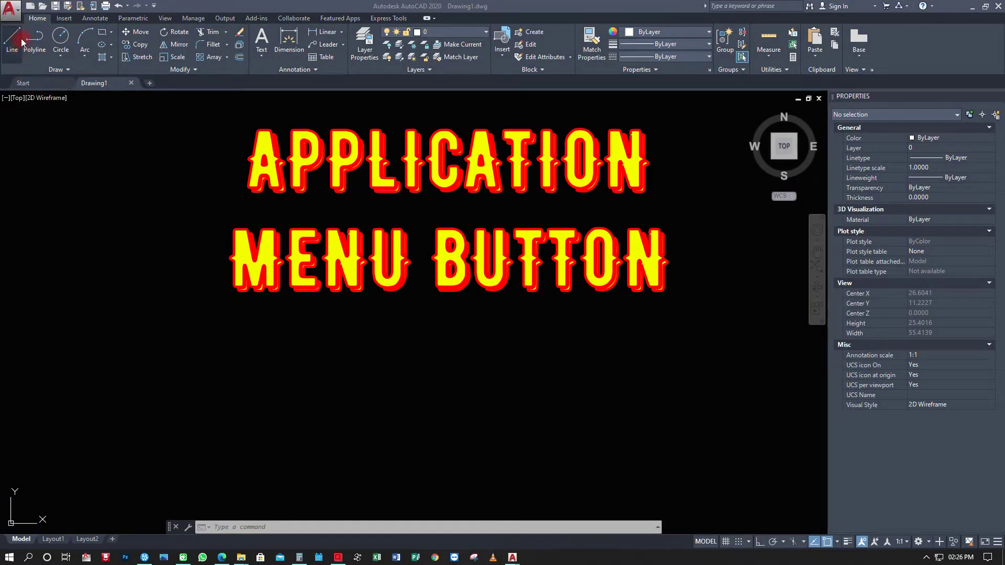
{"action": "left_click", "coordinate": [17, 14]}
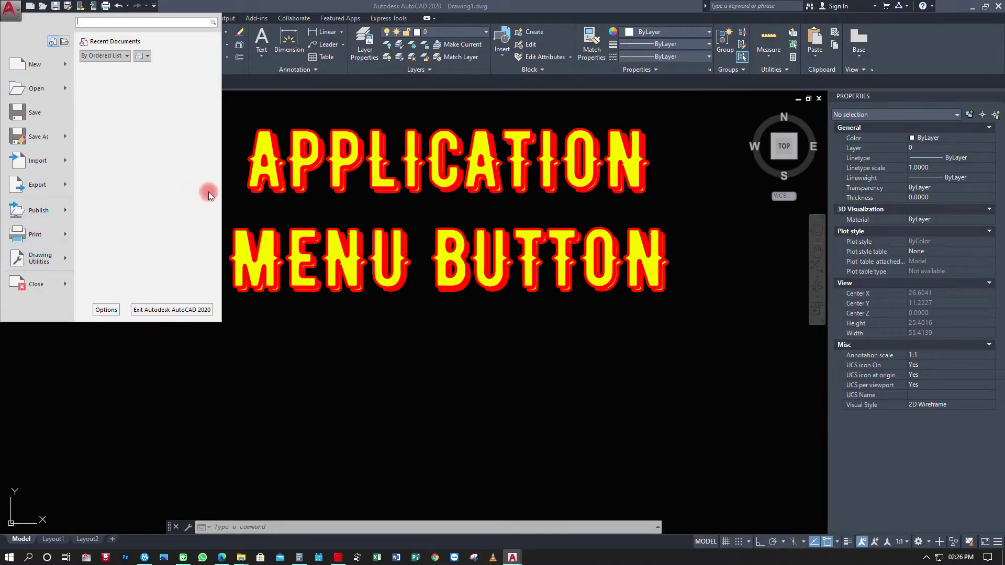
{"action": "left_click", "coordinate": [286, 193]}
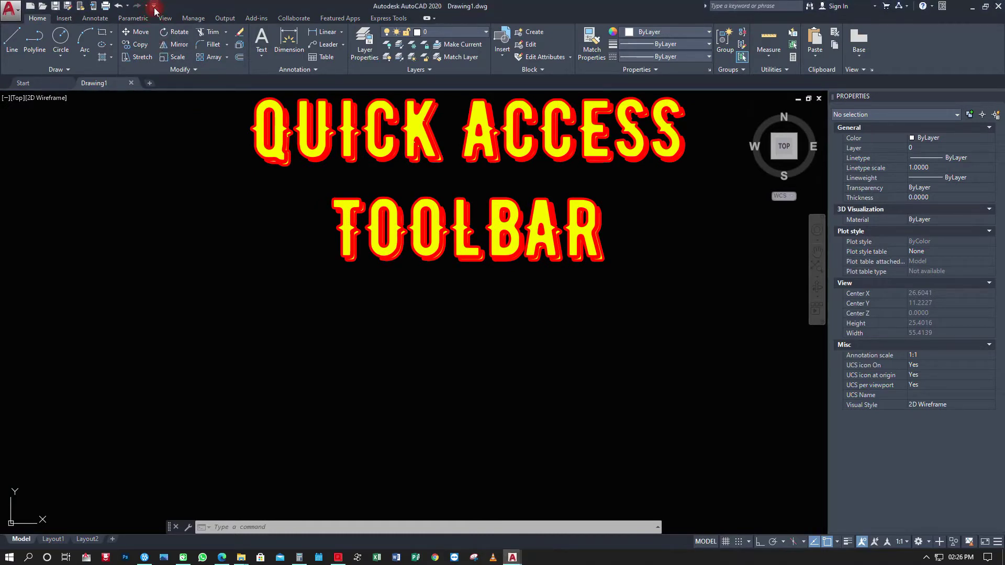
{"action": "left_click", "coordinate": [153, 7]}
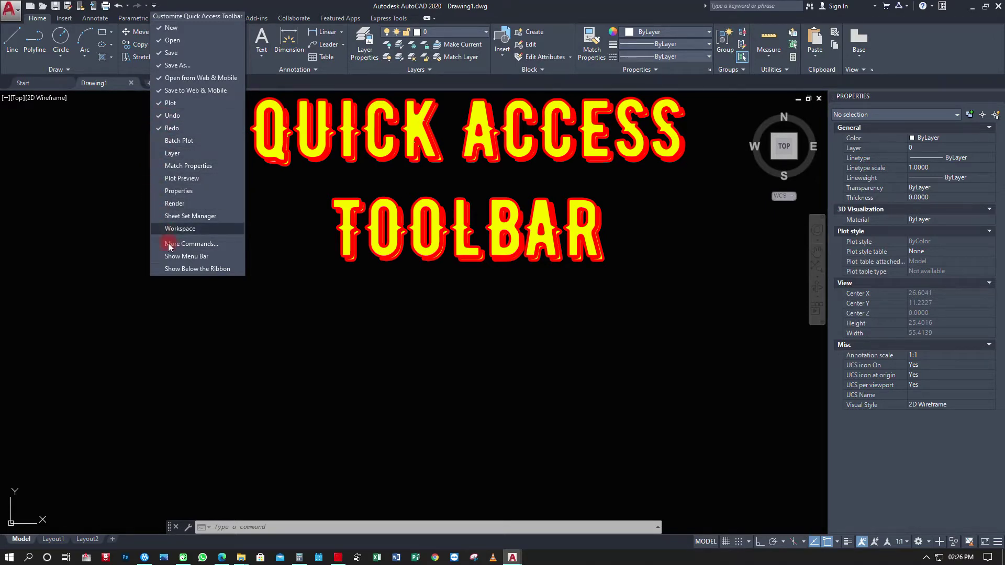
{"action": "left_click", "coordinate": [561, 353]}
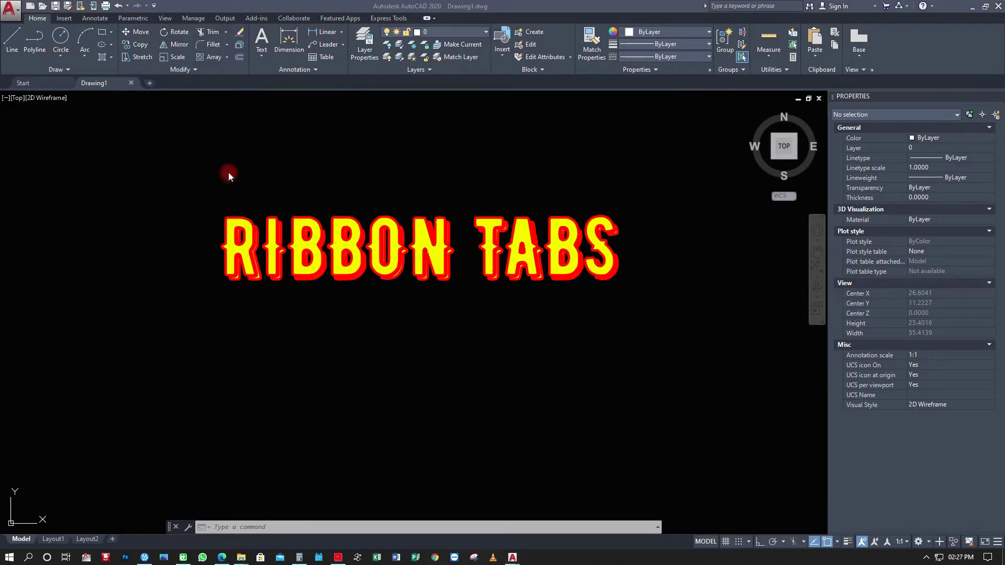
{"action": "left_click", "coordinate": [64, 19]}
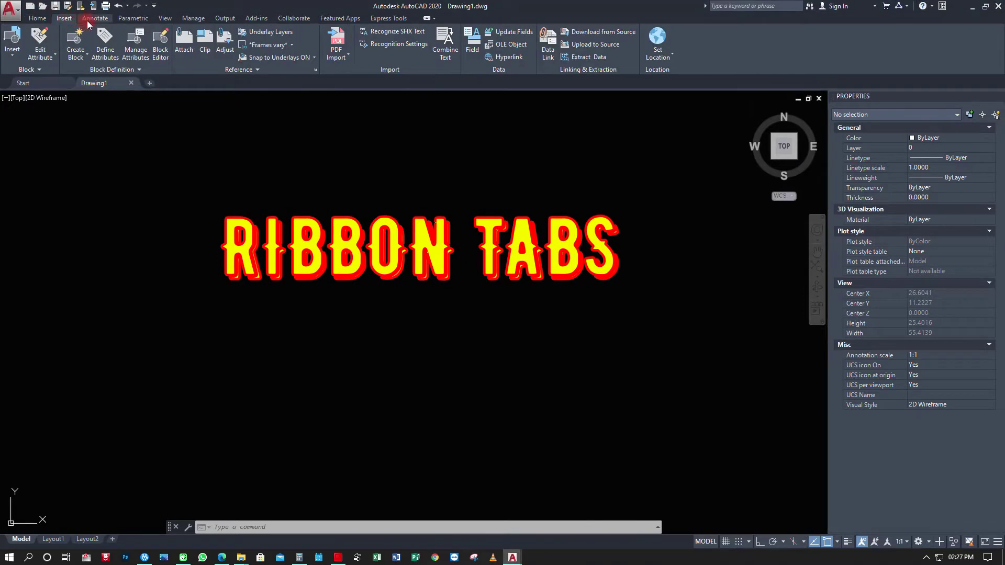
{"action": "left_click", "coordinate": [94, 20]}
{"action": "left_click", "coordinate": [128, 20]}
{"action": "left_click", "coordinate": [169, 20]}
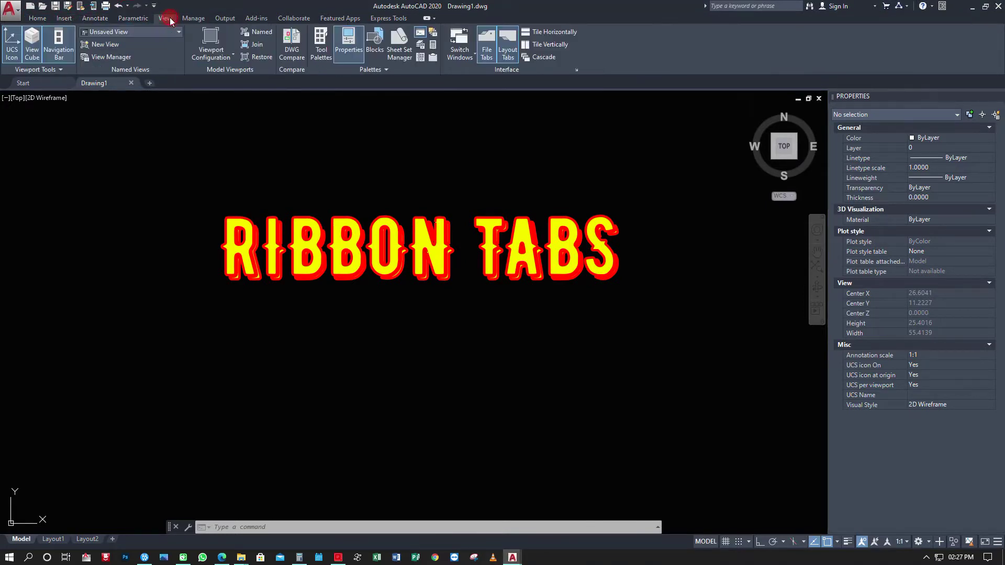
{"action": "left_click", "coordinate": [193, 19]}
{"action": "left_click", "coordinate": [225, 19]}
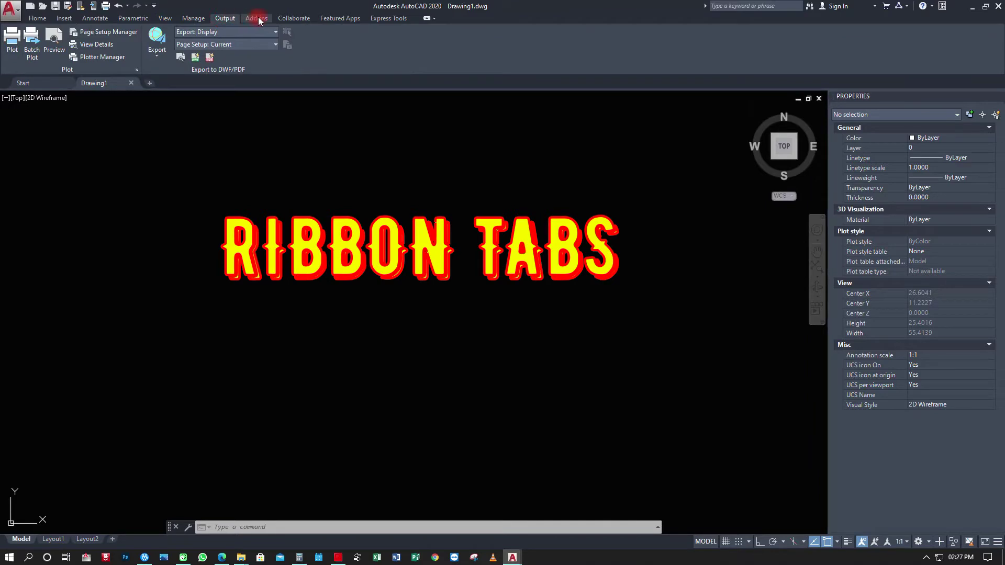
{"action": "left_click", "coordinate": [259, 20]}
{"action": "left_click", "coordinate": [306, 19]}
{"action": "left_click", "coordinate": [333, 20]}
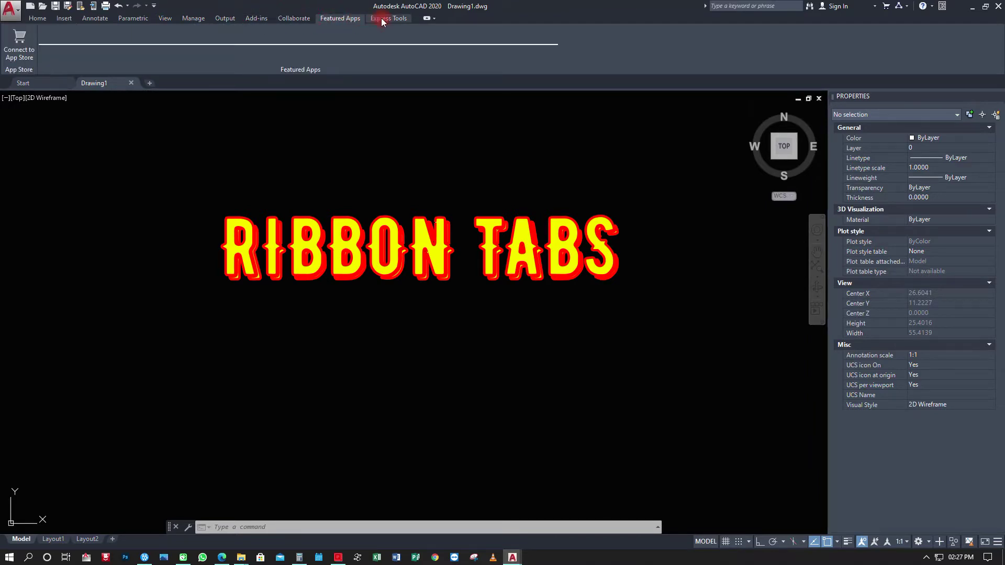
{"action": "left_click", "coordinate": [386, 20]}
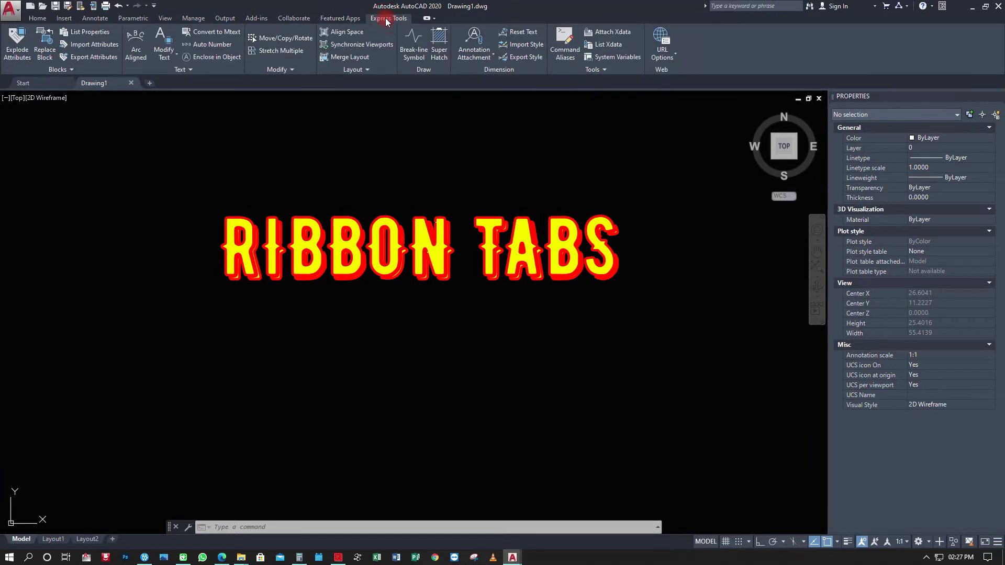
{"action": "left_click", "coordinate": [38, 20]}
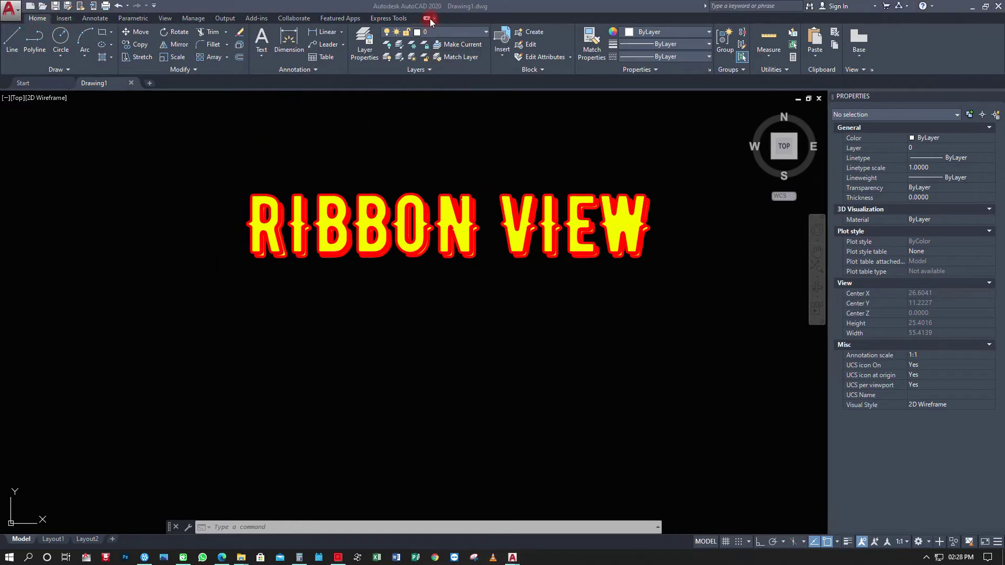
{"action": "left_click", "coordinate": [434, 19]}
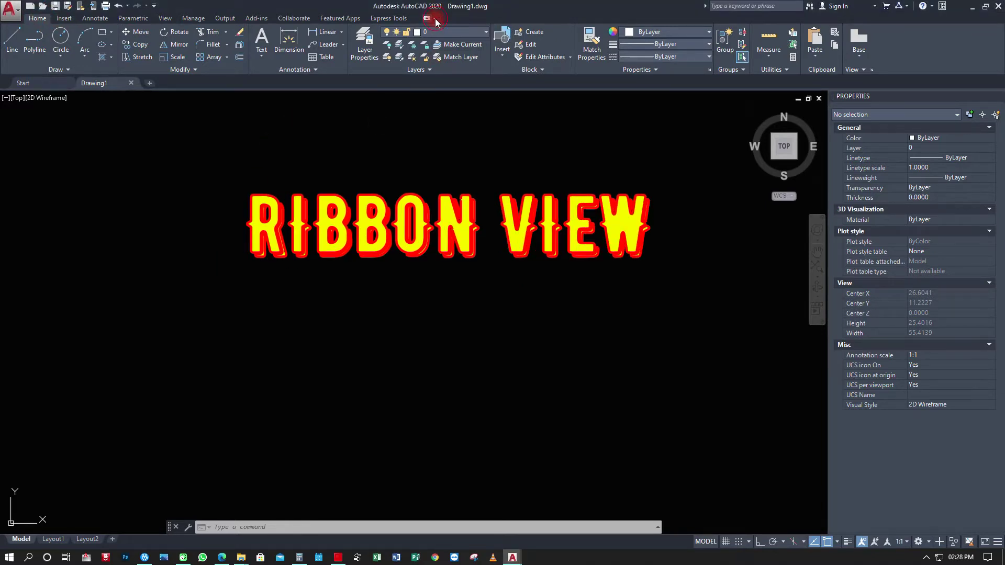
{"action": "left_click", "coordinate": [435, 18]}
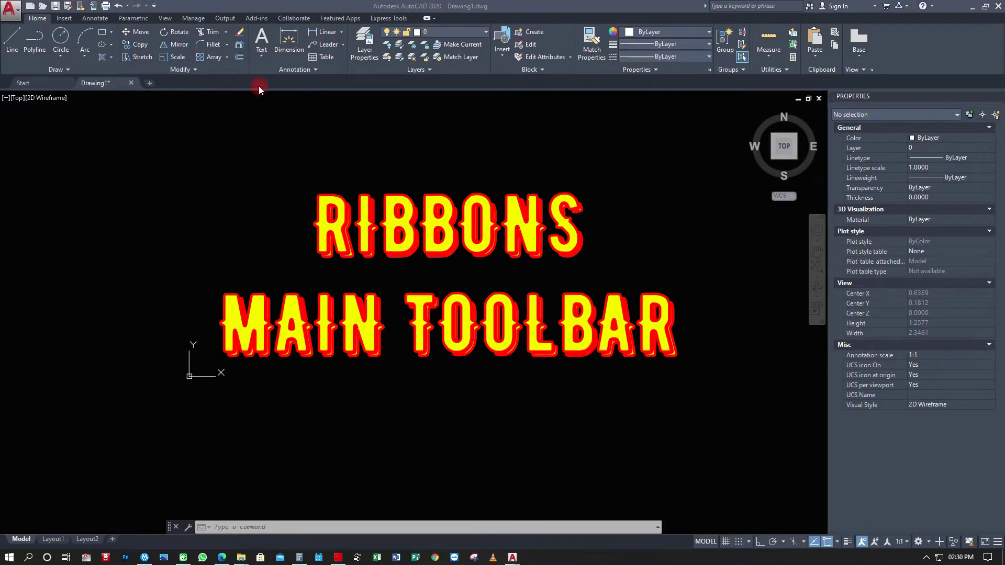
{"action": "left_click", "coordinate": [76, 71]}
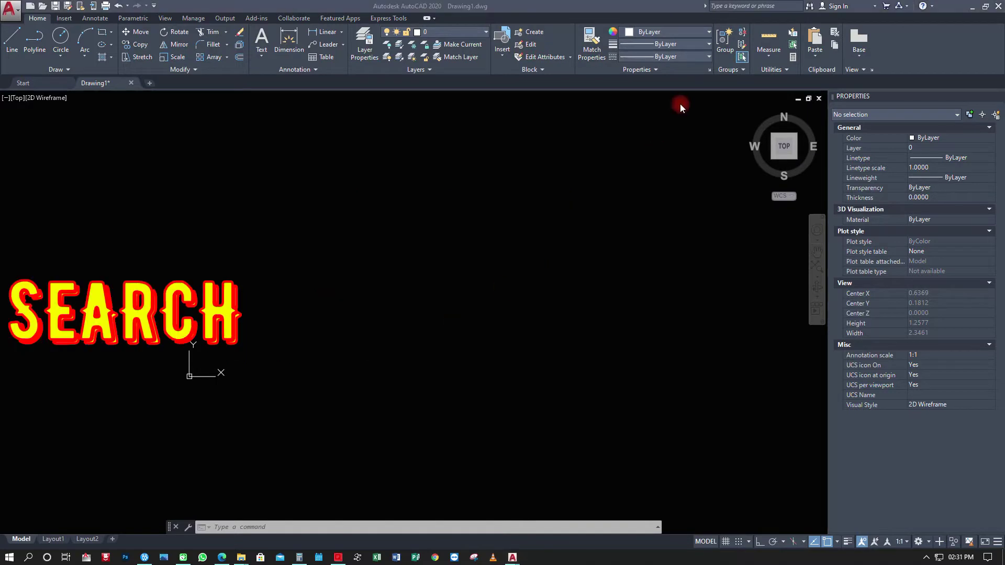
{"action": "left_click", "coordinate": [744, 6]}
{"action": "type", "text": "line"}
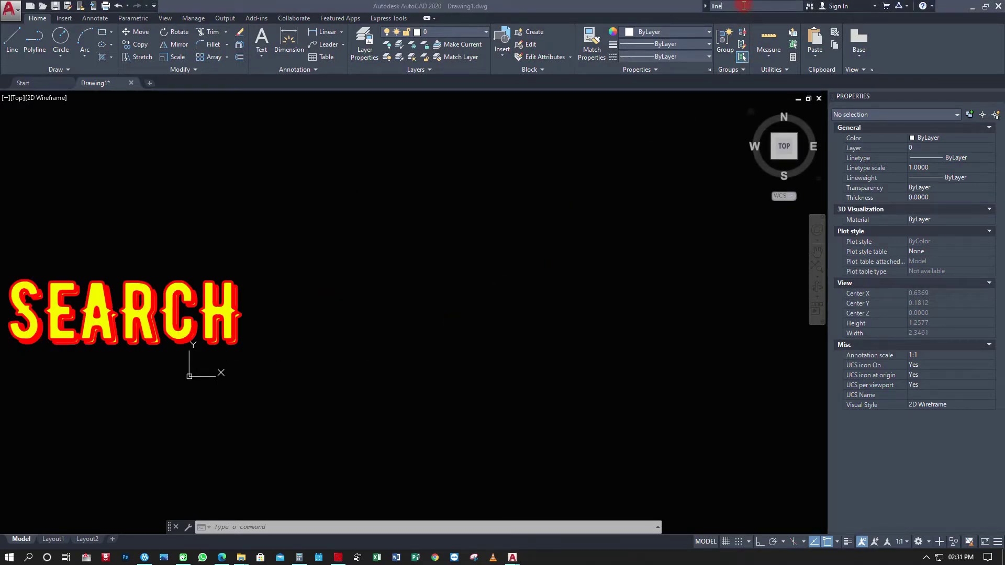
Step: View and close the help results for 'line', then browse the App Store, Sign In and Help menus
{"action": "key", "text": "Return"}
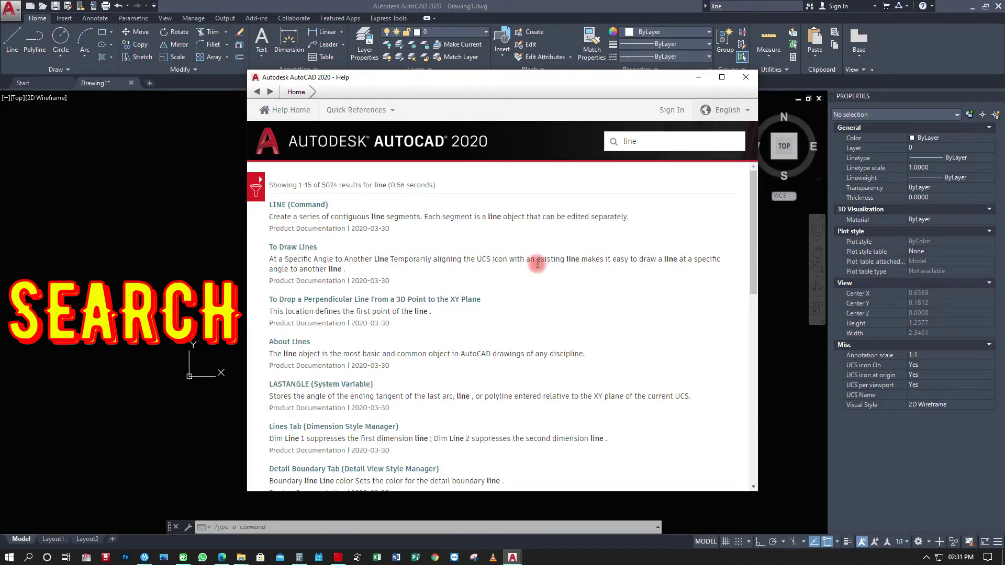
{"action": "left_click", "coordinate": [746, 77]}
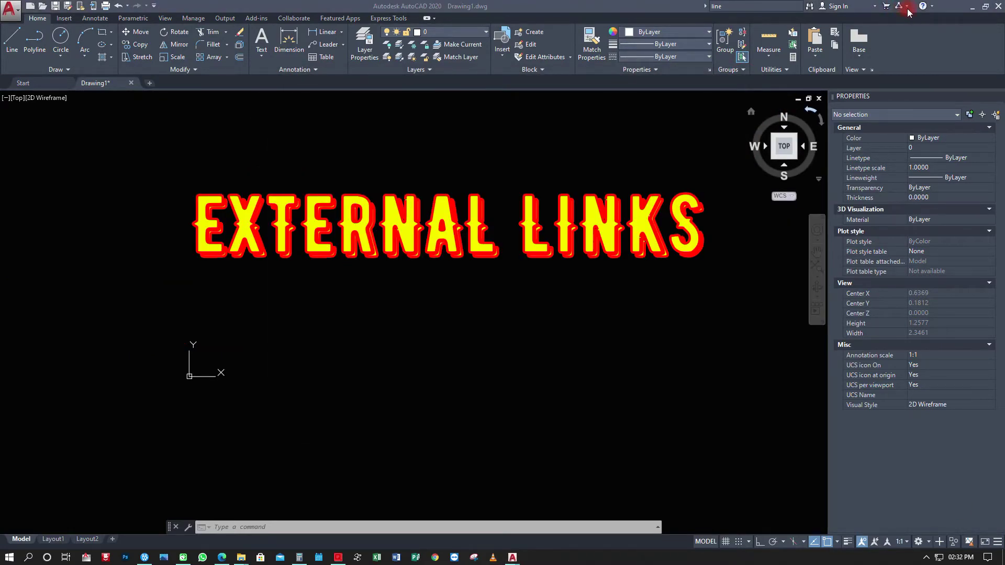
{"action": "left_click", "coordinate": [907, 6]}
{"action": "left_click", "coordinate": [908, 6]}
{"action": "left_click", "coordinate": [907, 7]}
{"action": "left_click", "coordinate": [875, 7]}
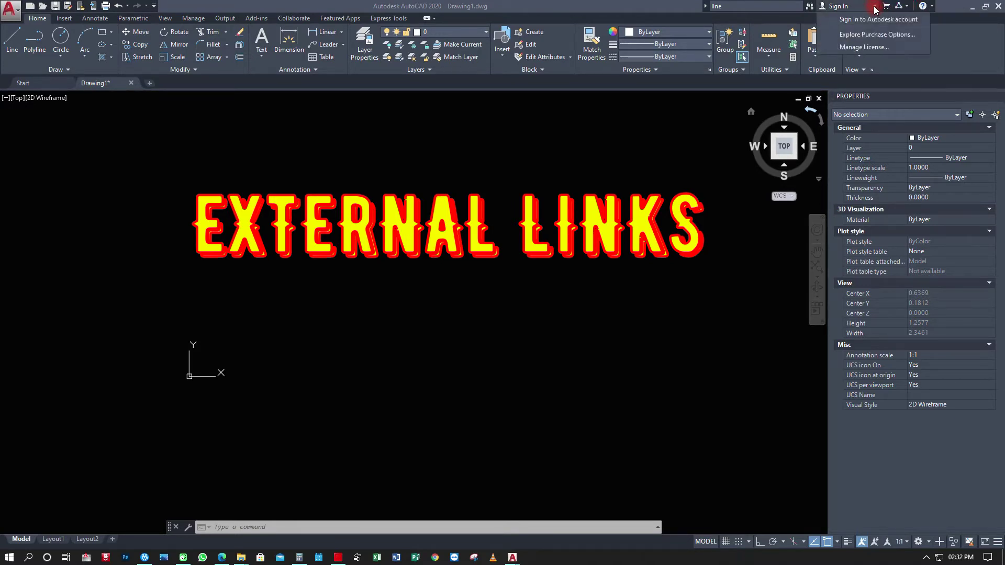
{"action": "left_click", "coordinate": [907, 7]}
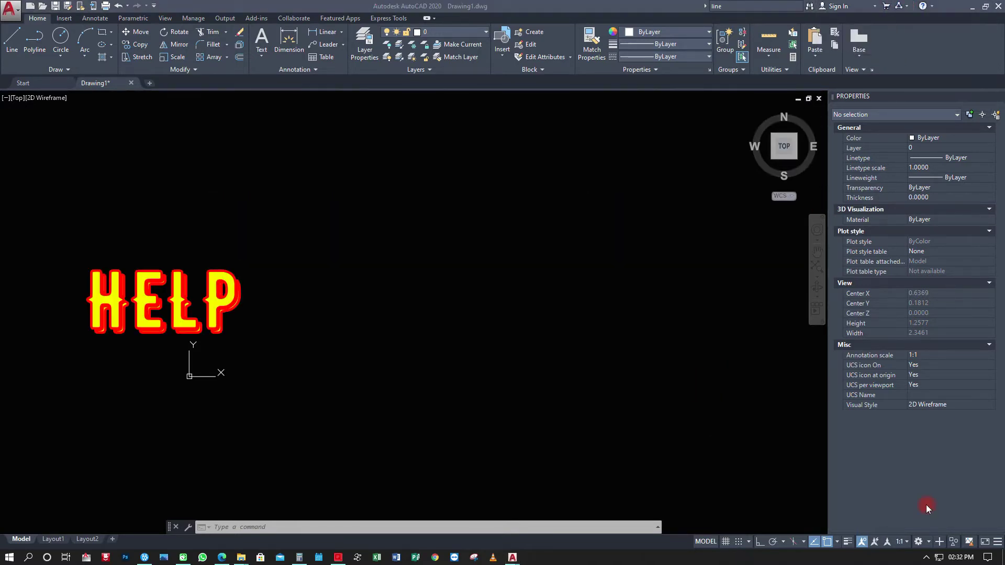
{"action": "left_click", "coordinate": [933, 7]}
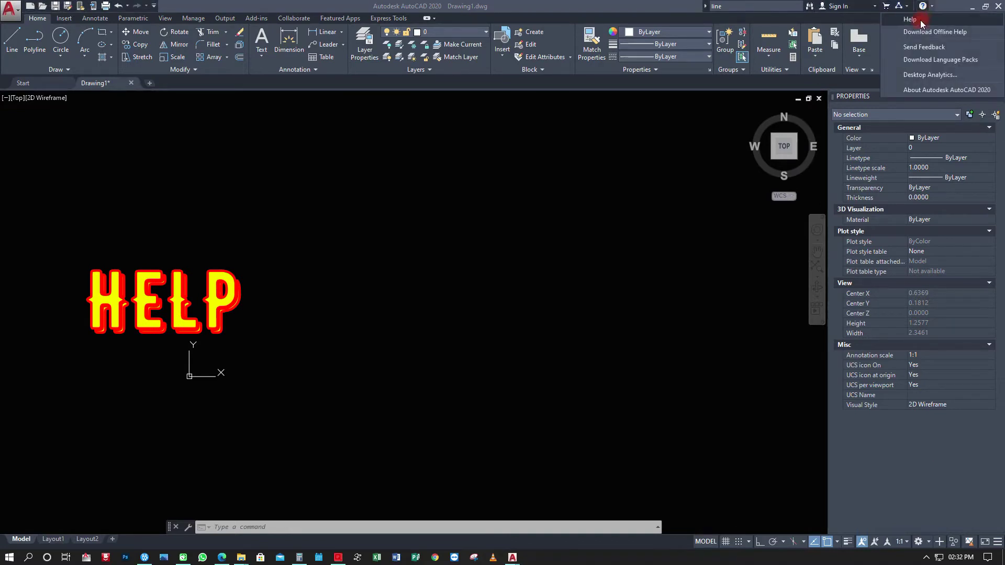
Step: Search AutoCAD Help for 'Line' again
{"action": "left_click", "coordinate": [910, 19]}
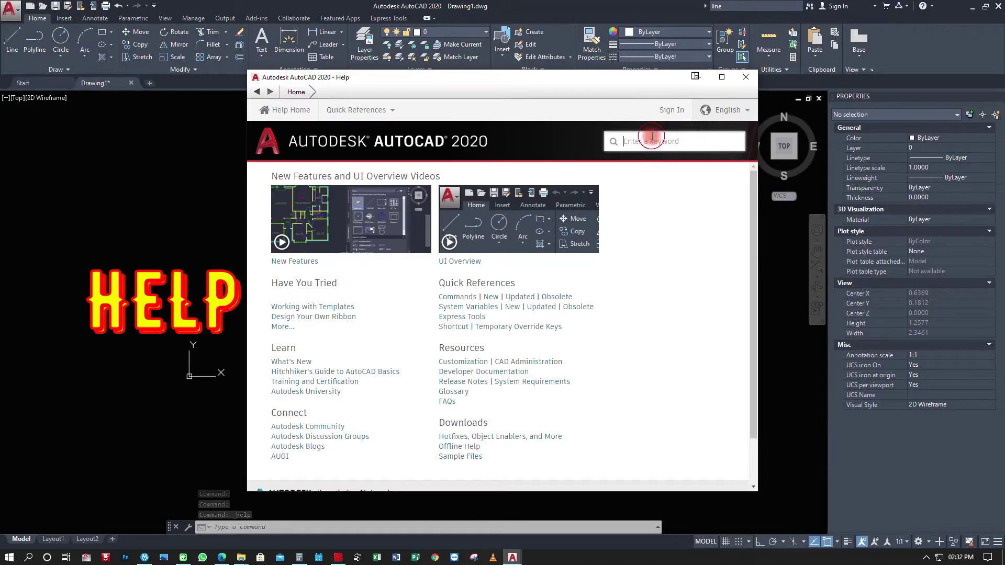
{"action": "type", "text": "Line"}
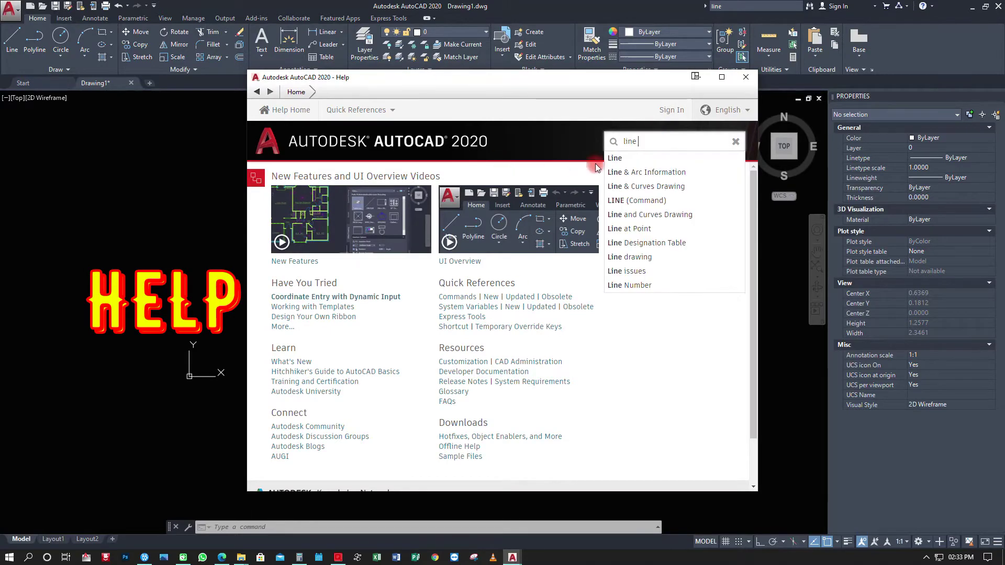
{"action": "key", "text": "Return"}
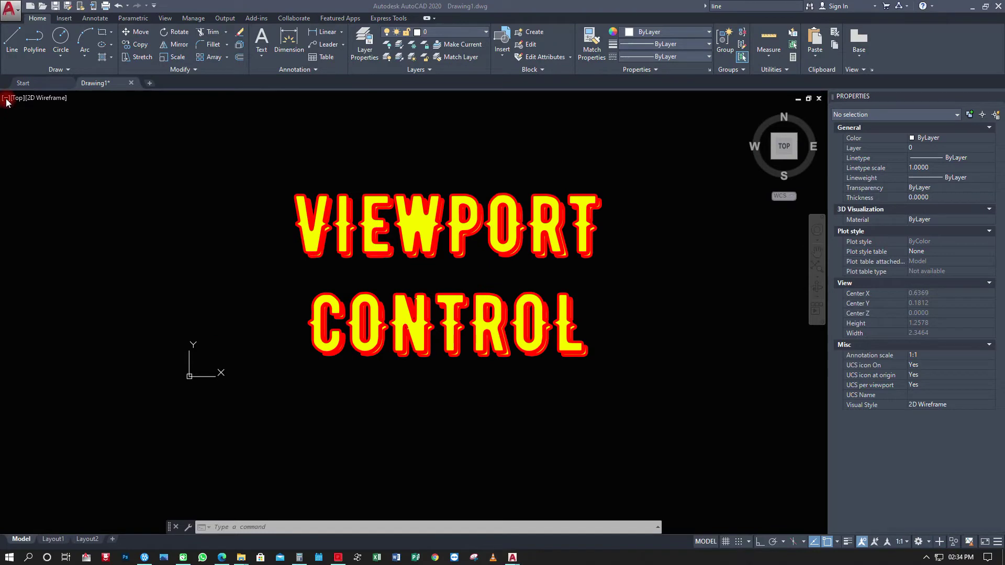
Step: Browse the viewport controls and preset views, then show the visual styles list with 2D Wireframe current
{"action": "left_click", "coordinate": [6, 99]}
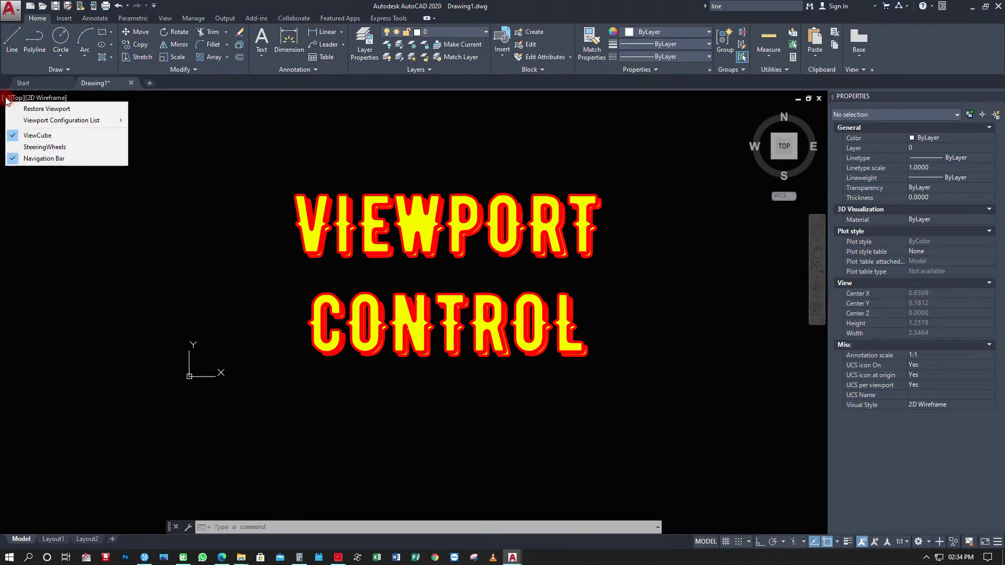
{"action": "left_click", "coordinate": [21, 163]}
{"action": "left_click", "coordinate": [5, 97]}
{"action": "left_click", "coordinate": [27, 152]}
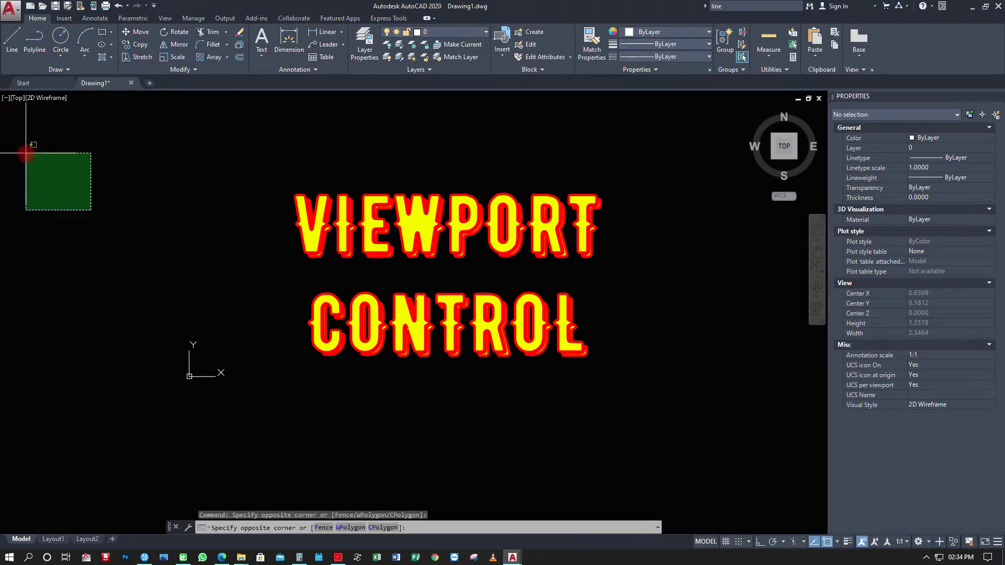
{"action": "left_click", "coordinate": [17, 97]}
{"action": "key", "text": "Escape"}
{"action": "left_click", "coordinate": [49, 97]}
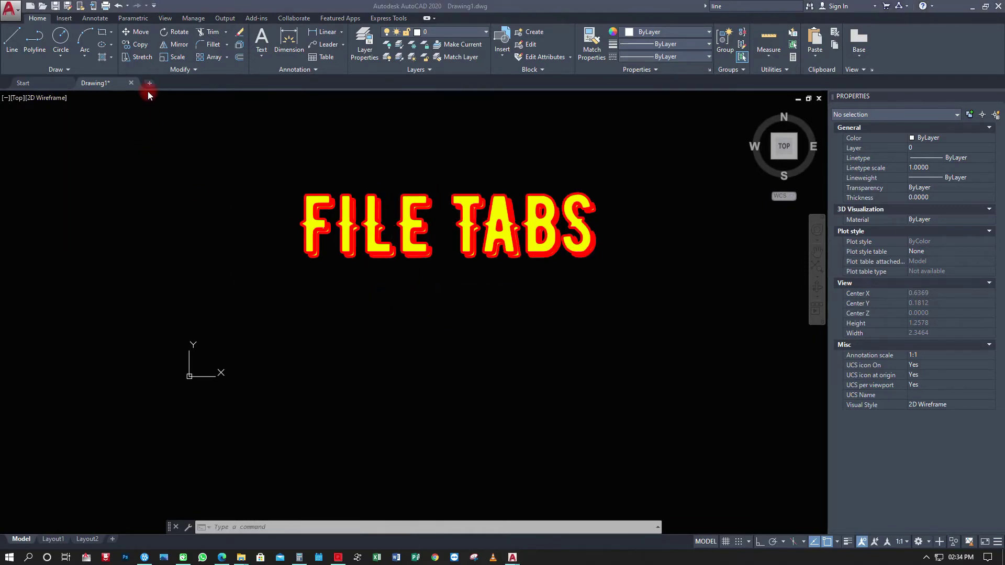
{"action": "left_click", "coordinate": [156, 236]}
{"action": "mouse_move", "coordinate": [95, 83]}
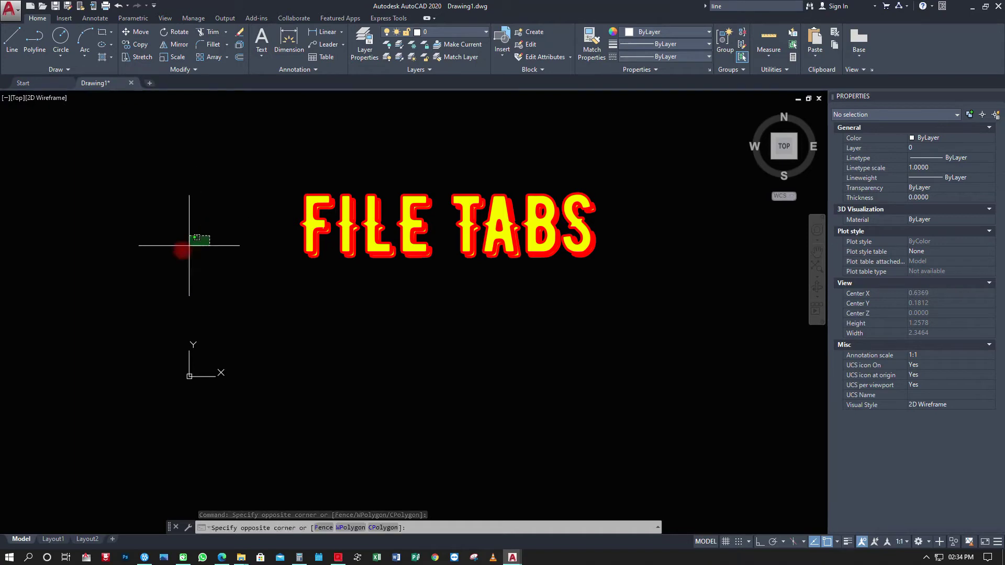
{"action": "left_click", "coordinate": [149, 84]}
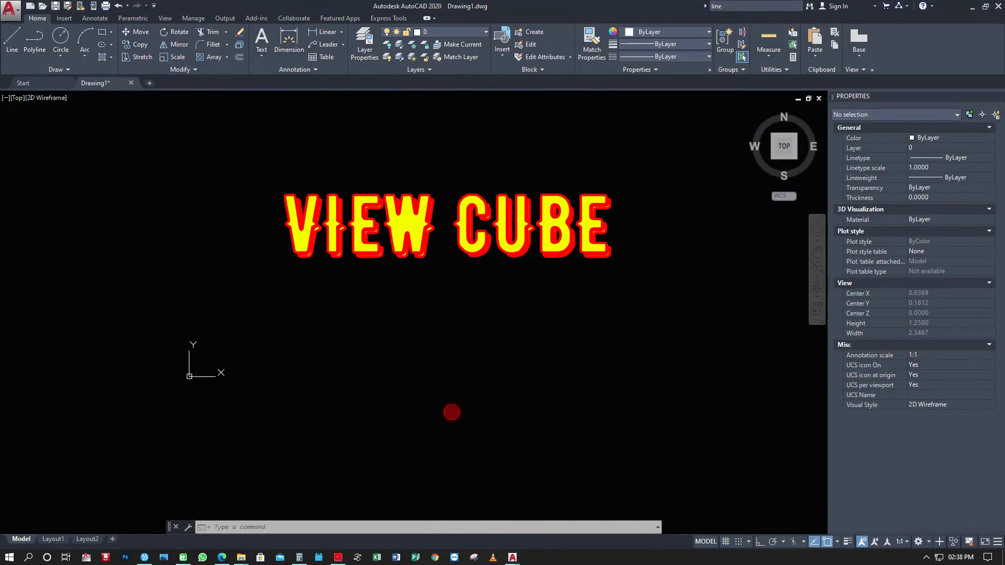
{"action": "left_click", "coordinate": [771, 158]}
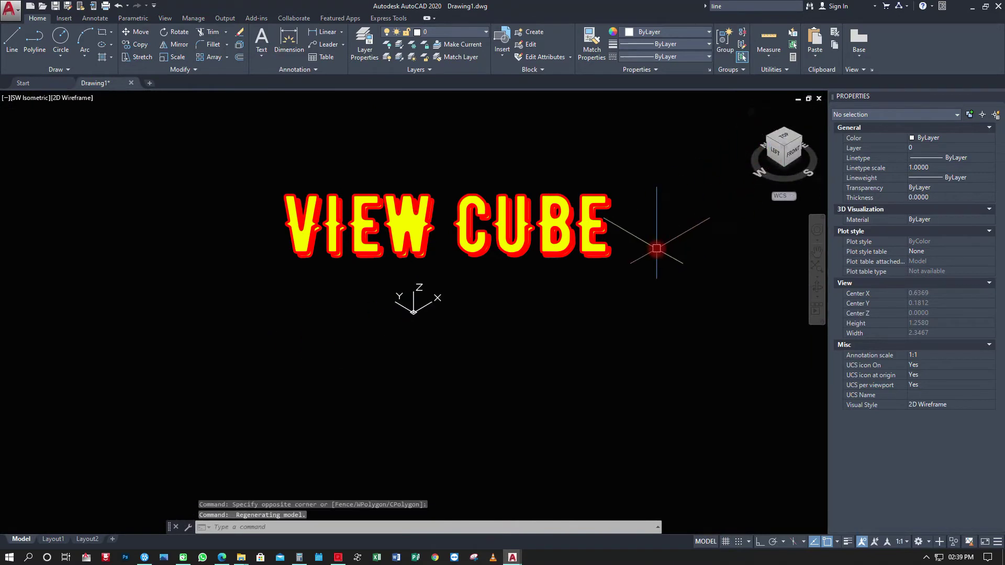
{"action": "left_click", "coordinate": [751, 112]}
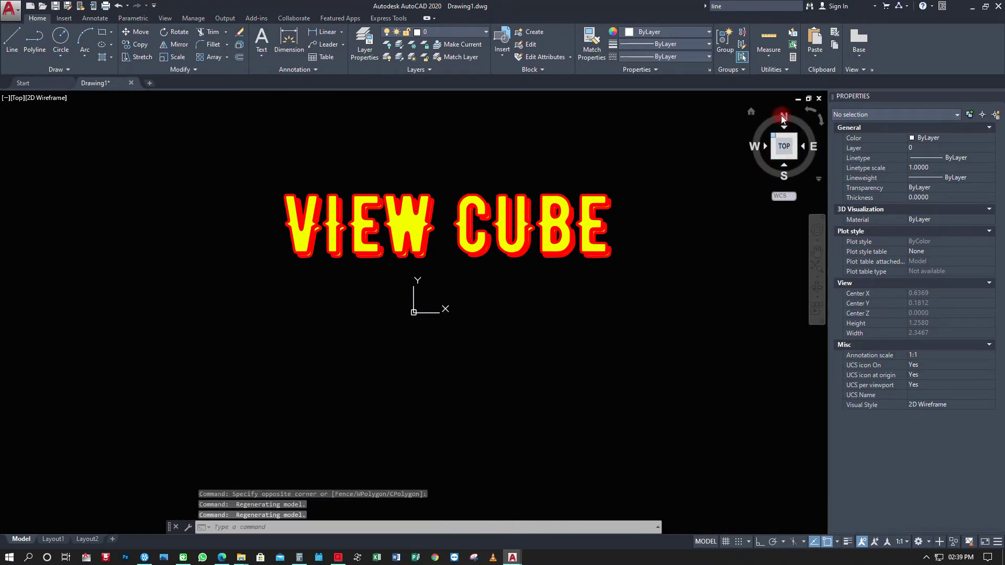
{"action": "left_click", "coordinate": [768, 151]}
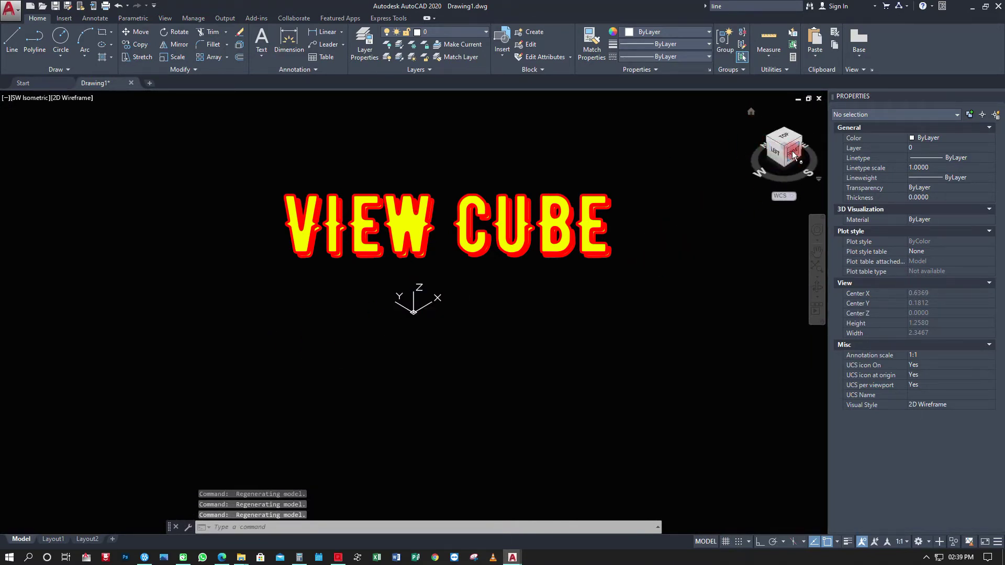
{"action": "left_click", "coordinate": [752, 112]}
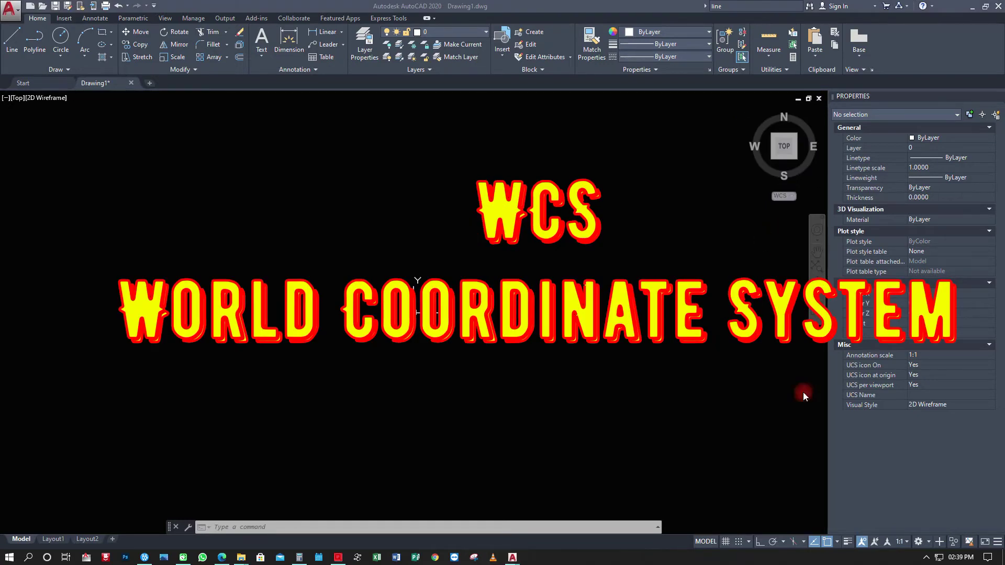
Step: Look through the WCS coordinate system choices, then cancel a stray selection window
{"action": "left_click", "coordinate": [788, 198]}
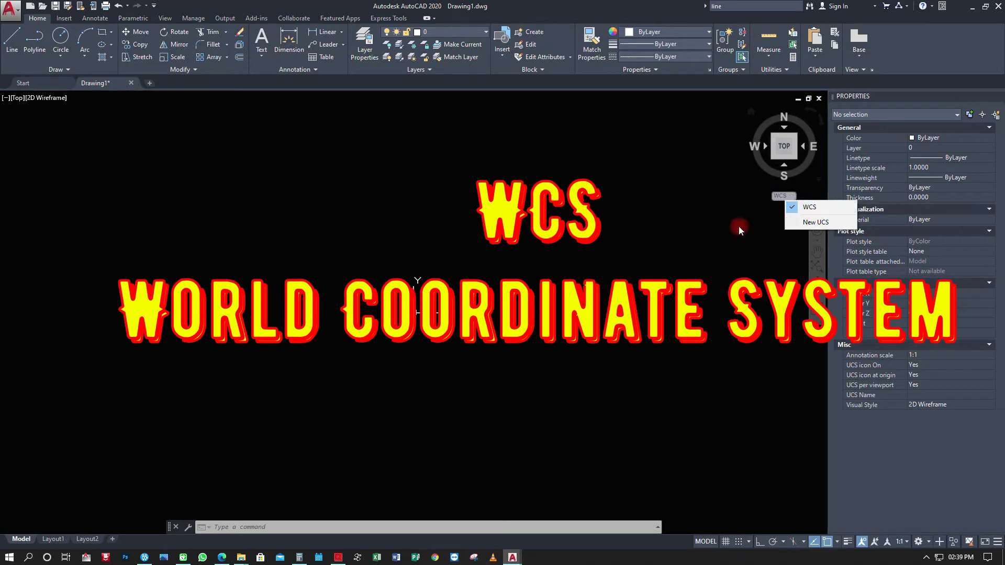
{"action": "left_click", "coordinate": [725, 251]}
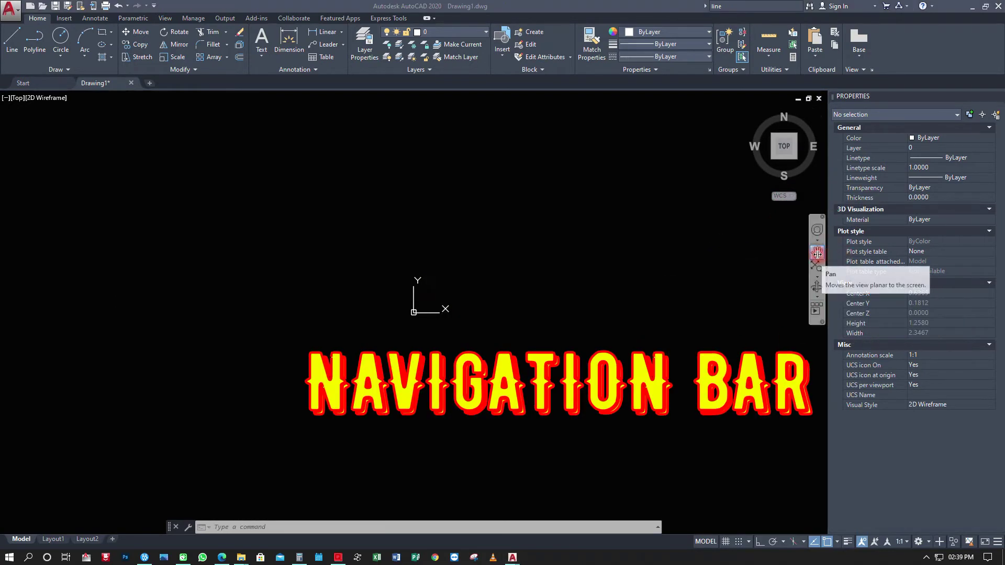
{"action": "left_click", "coordinate": [595, 304]}
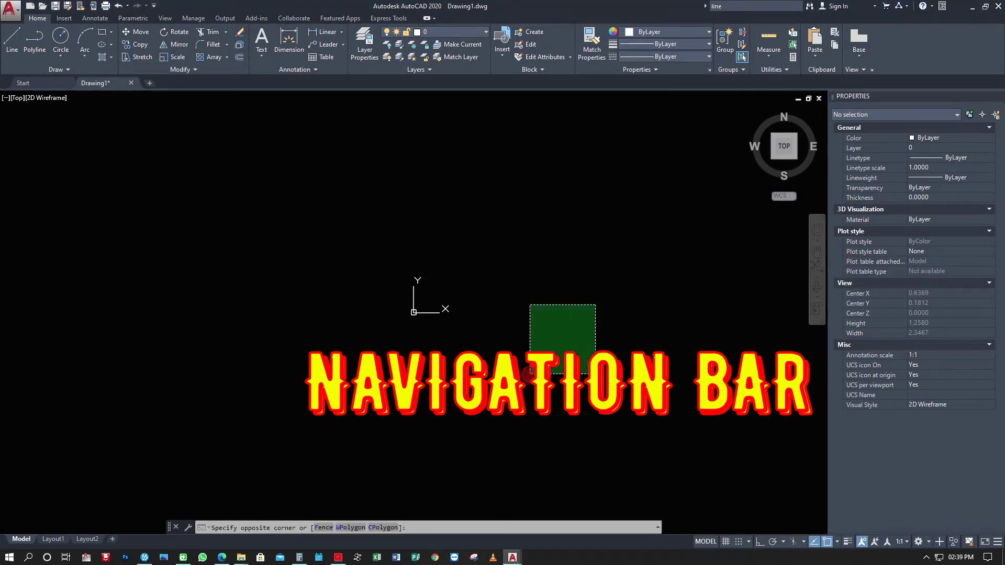
{"action": "left_click", "coordinate": [533, 373]}
Step: Check the navigation wheel types, then pan the view to centre near X 0.5218, Y 0.2763
{"action": "left_click", "coordinate": [817, 243]}
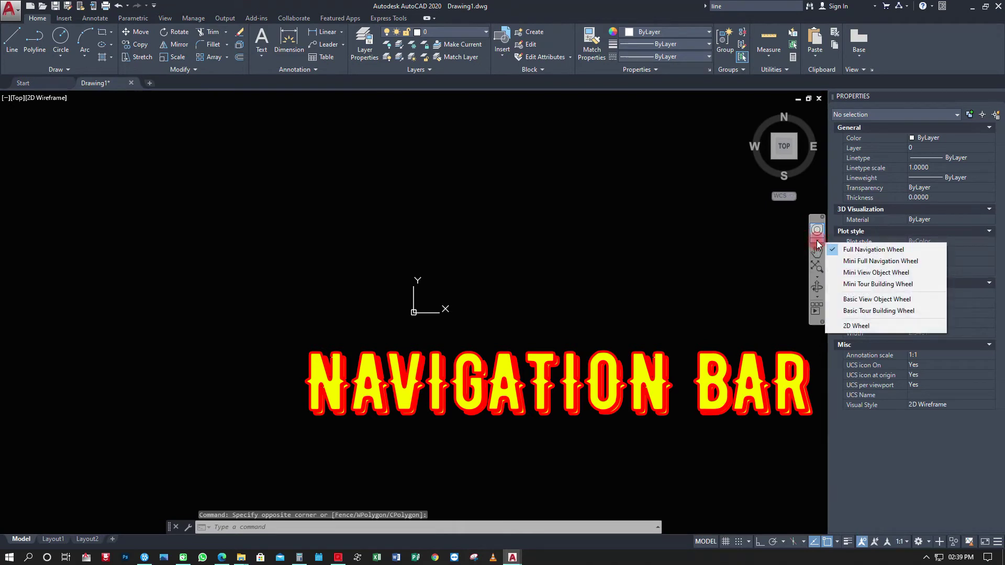
{"action": "left_click", "coordinate": [816, 252]}
{"action": "mouse_move", "coordinate": [613, 257]}
{"action": "left_mouse_down"}
{"action": "mouse_move", "coordinate": [457, 280]}
{"action": "mouse_move", "coordinate": [494, 290]}
{"action": "mouse_move", "coordinate": [610, 274]}
{"action": "left_mouse_up"}
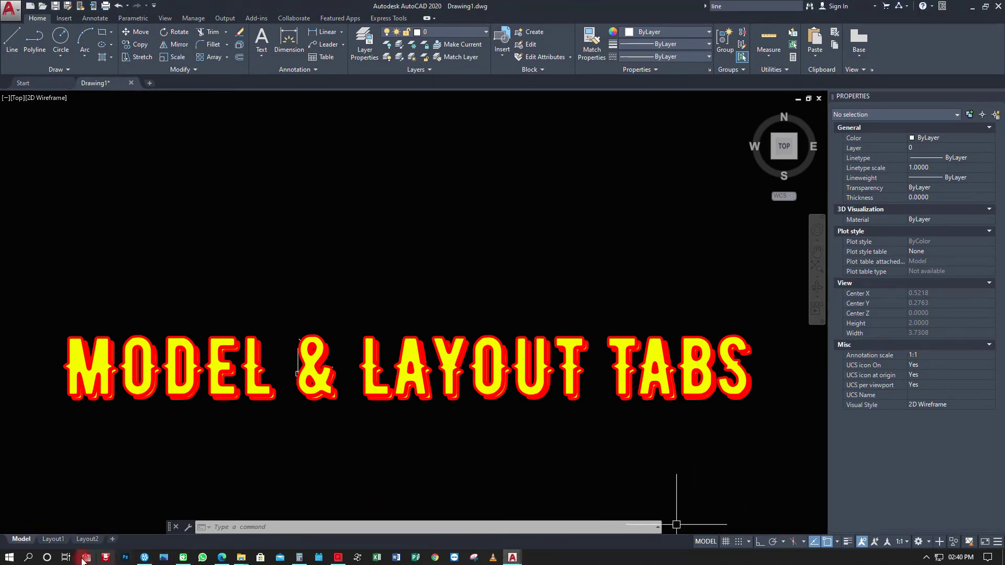
{"action": "left_click", "coordinate": [53, 539]}
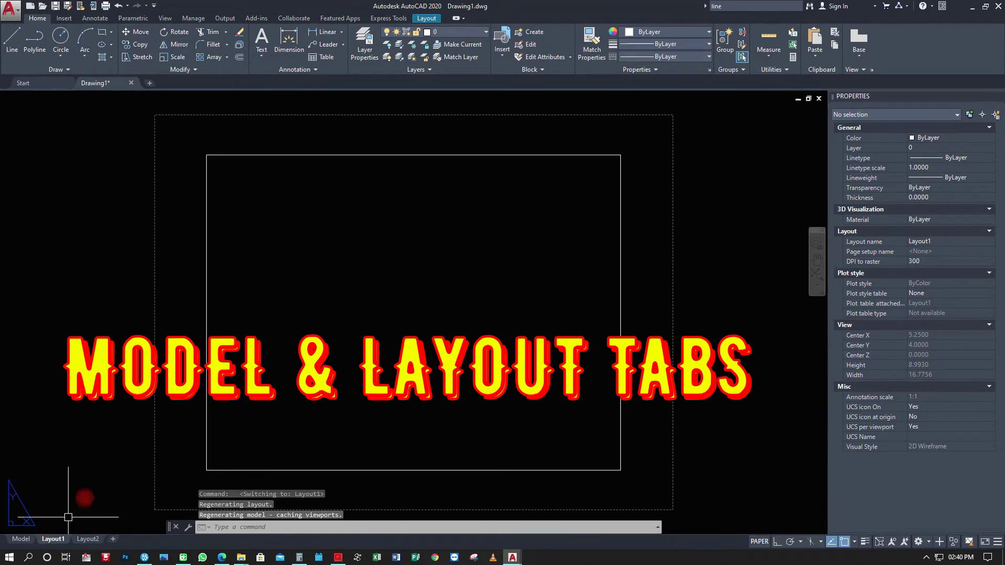
{"action": "left_click", "coordinate": [88, 539]}
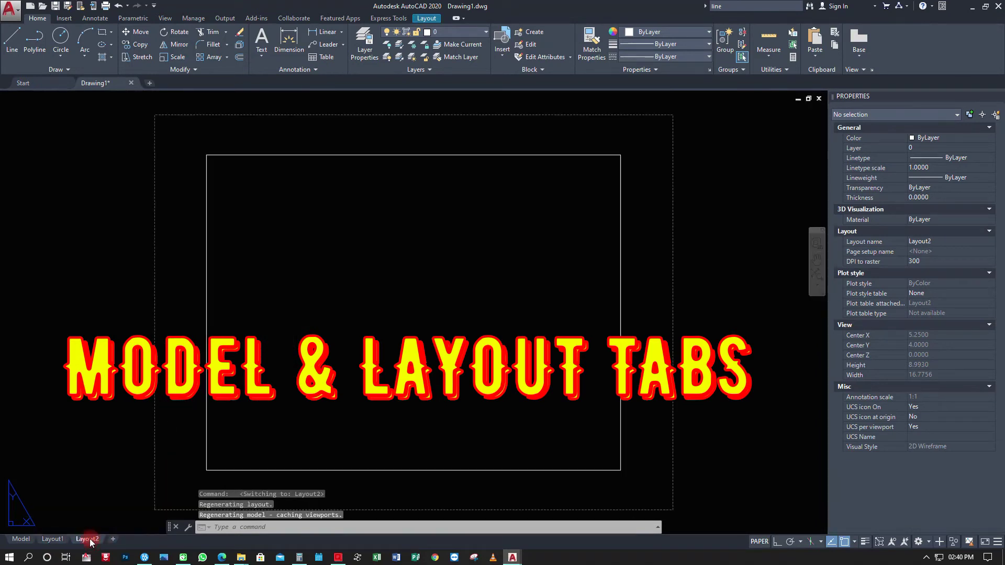
{"action": "left_click", "coordinate": [26, 541]}
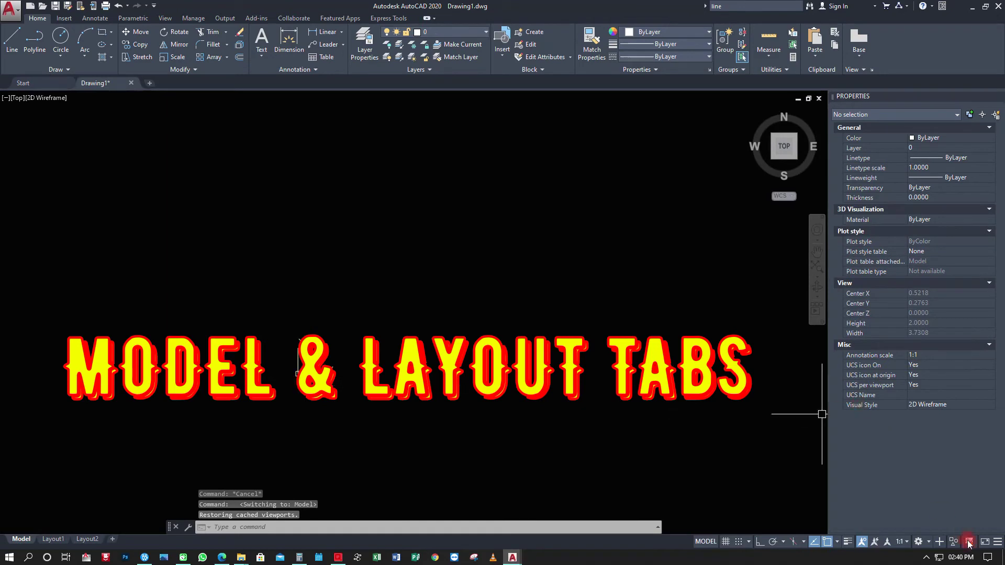
{"action": "left_click", "coordinate": [346, 470]}
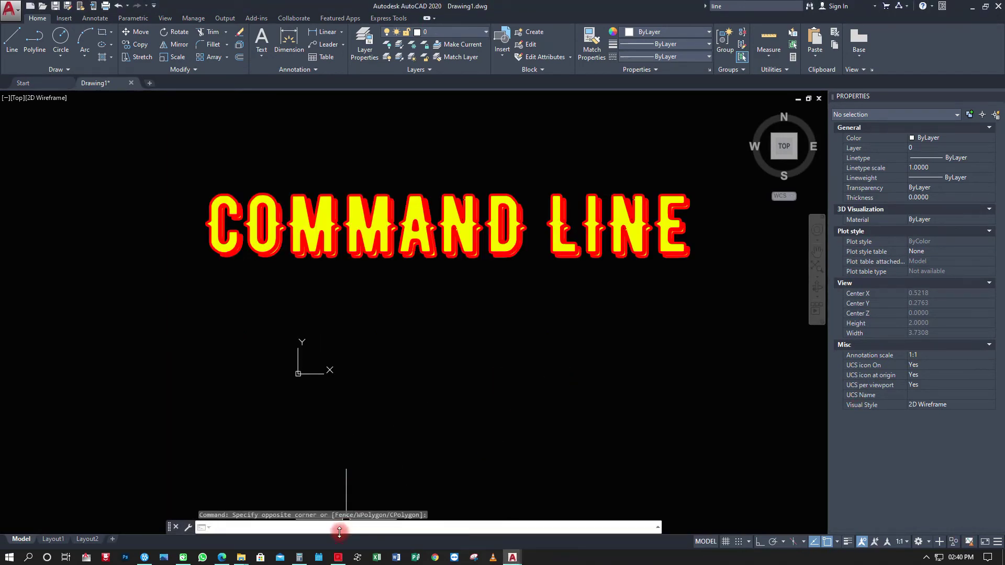
{"action": "type", "text": "l"}
Step: With Ortho on, draw a stepped line: horizontal, vertical up, then horizontal
{"action": "key", "text": "Return"}
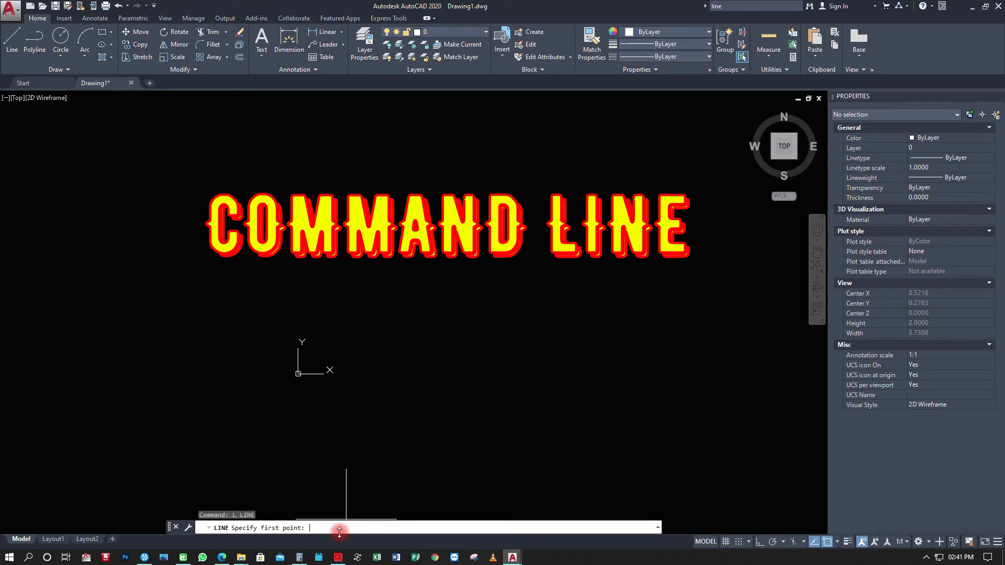
{"action": "left_click", "coordinate": [274, 439]}
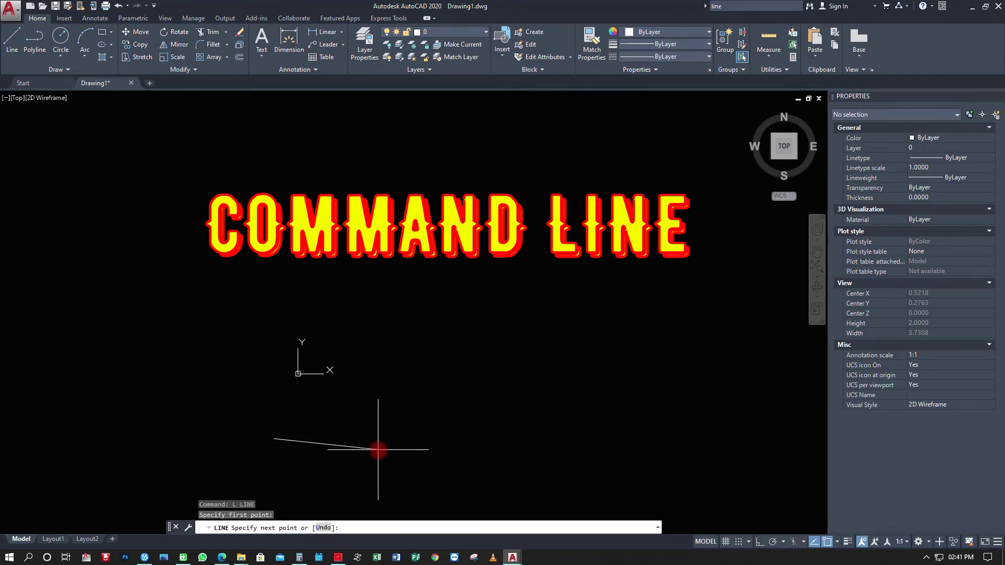
{"action": "key", "text": "F8"}
{"action": "left_click", "coordinate": [372, 438]}
{"action": "left_click", "coordinate": [373, 378]}
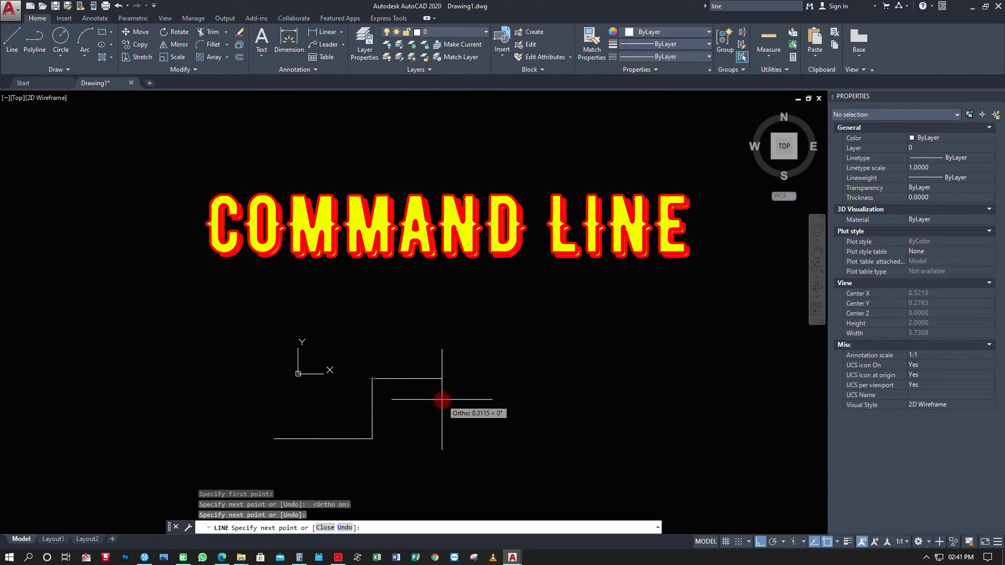
{"action": "left_click", "coordinate": [441, 379]}
{"action": "key", "text": "Return"}
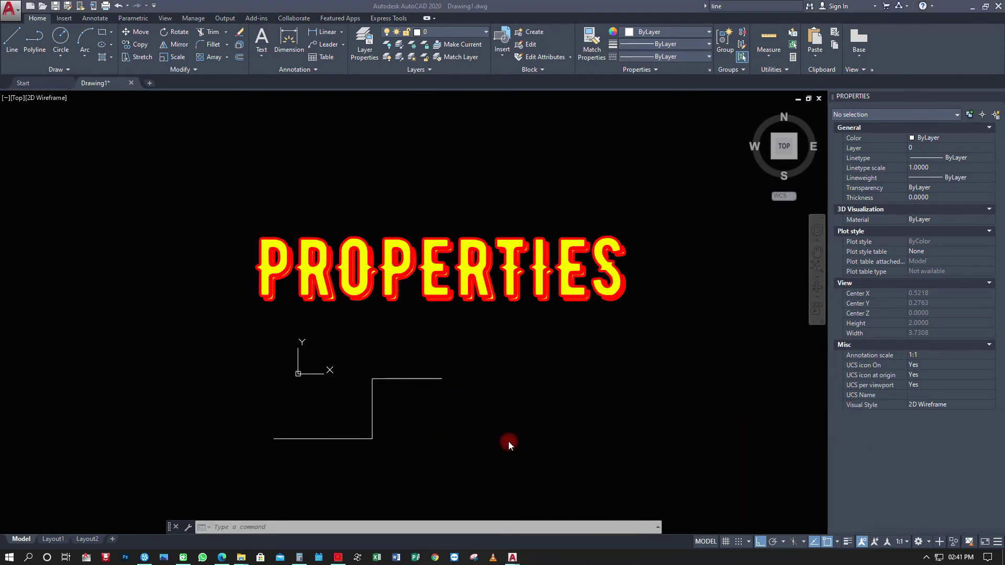
{"action": "left_click", "coordinate": [424, 333]}
{"action": "left_click", "coordinate": [382, 407]}
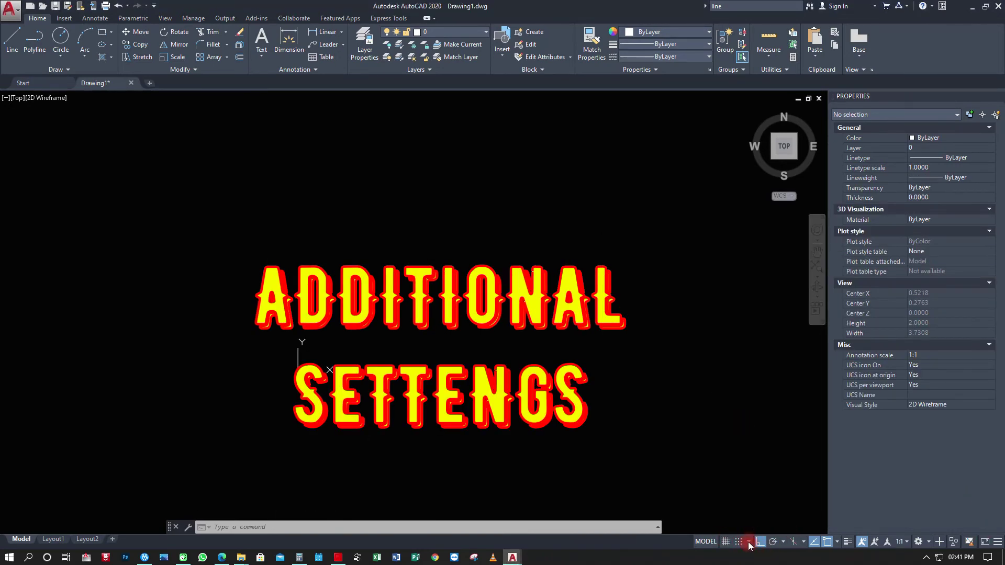
{"action": "left_click", "coordinate": [749, 542]}
{"action": "left_click", "coordinate": [784, 543]}
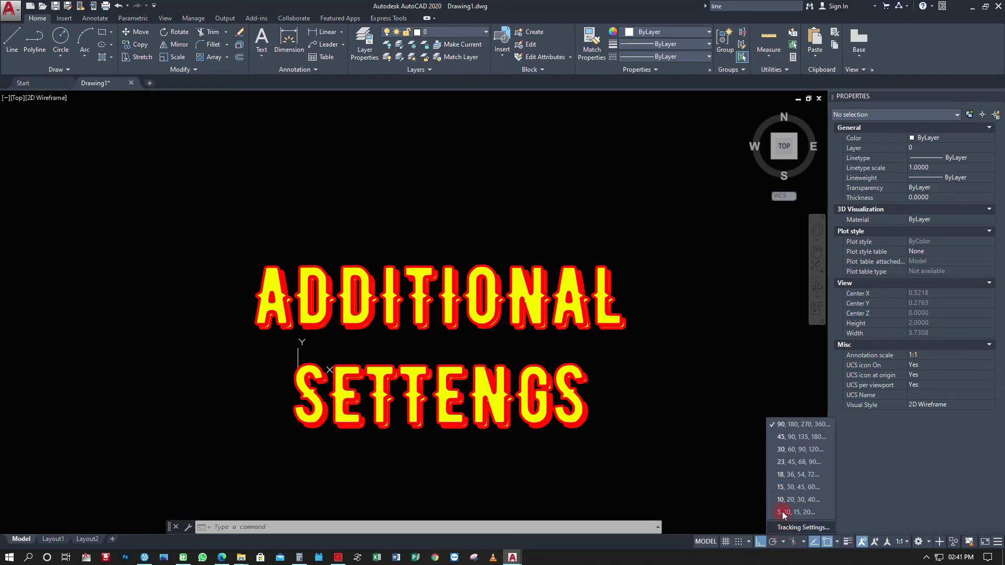
{"action": "left_click", "coordinate": [804, 542]}
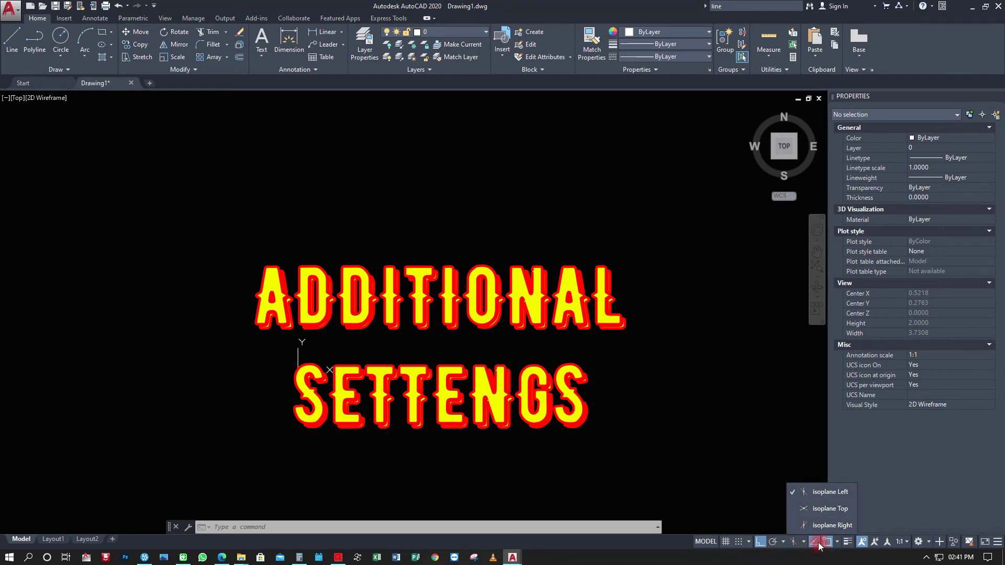
{"action": "left_click", "coordinate": [838, 543]}
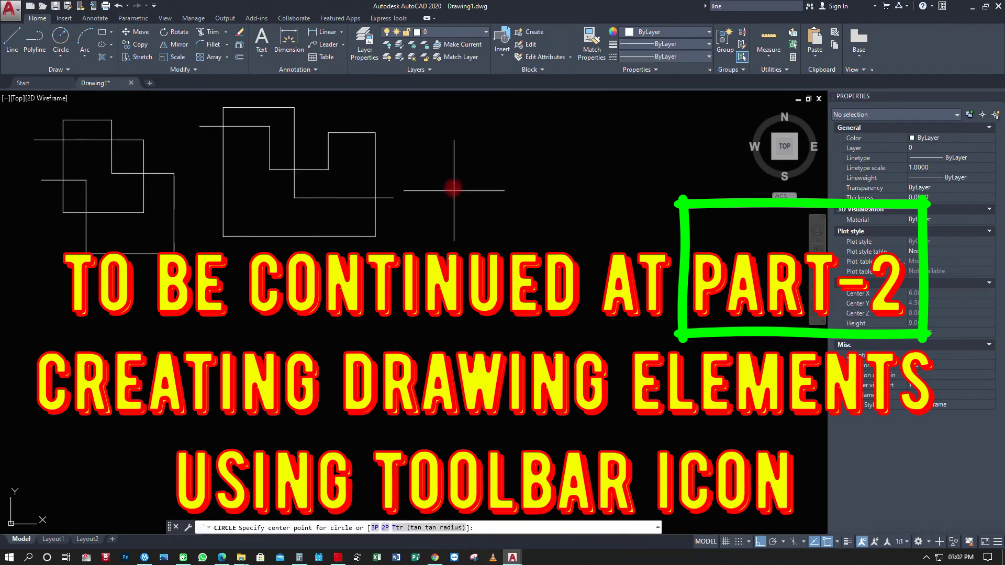
Step: Start the Arc tool from the Home ribbon
{"action": "left_click", "coordinate": [87, 49]}
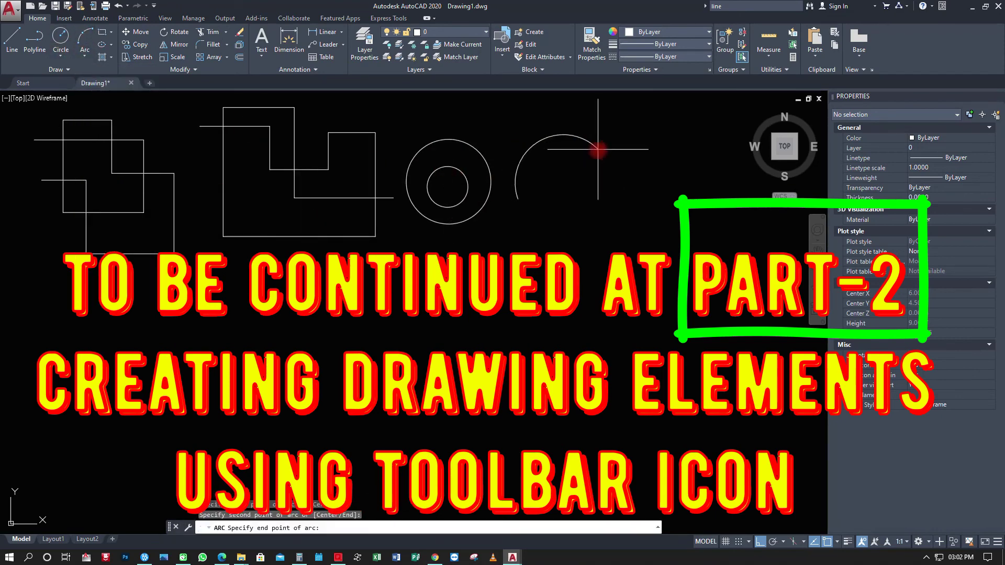